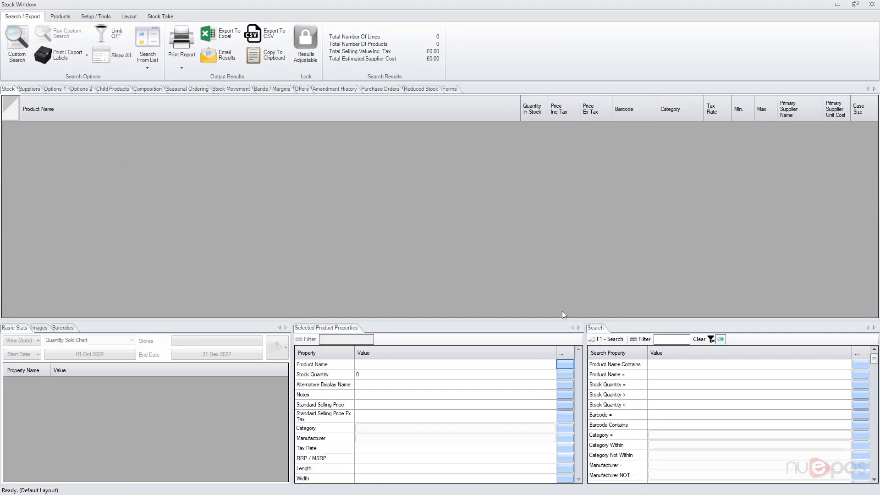
Step: List all stock products and select Object Example 1
left_click(617, 339)
left_click(58, 126)
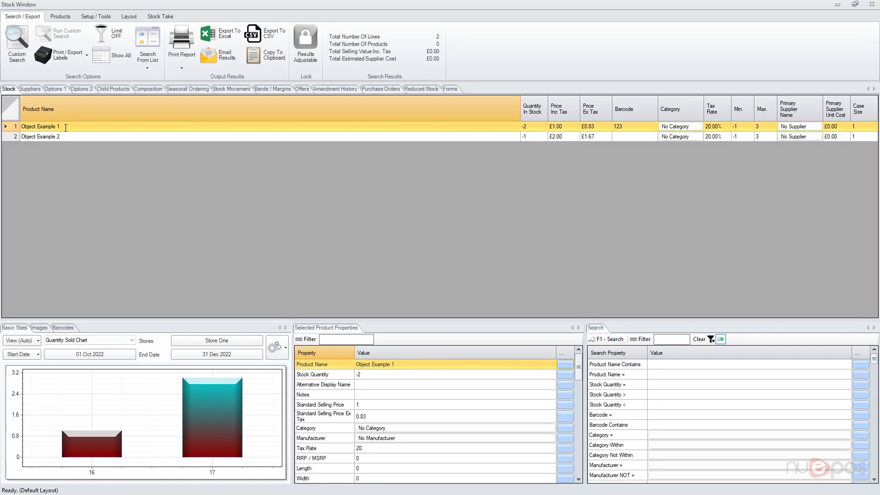
left_click(58, 127)
left_click(551, 130)
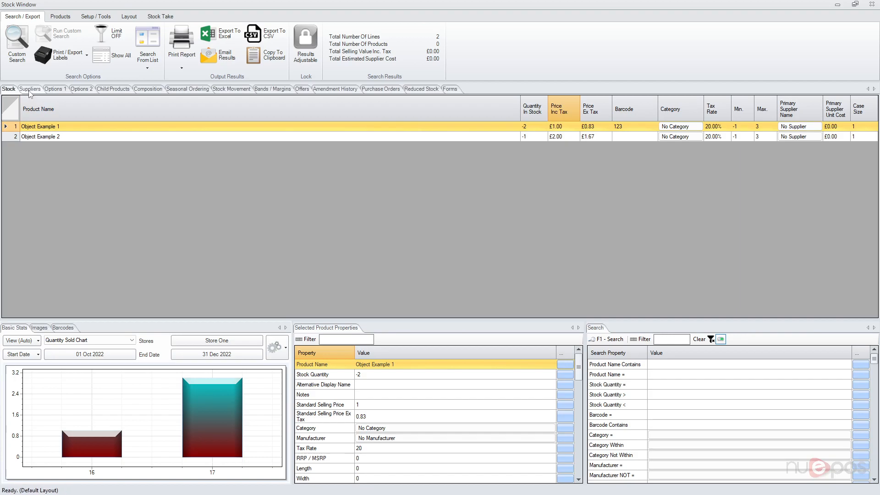
Step: In Object Example 1's supplier list, replace the No Supplier entry with Supplier 1
left_click(30, 90)
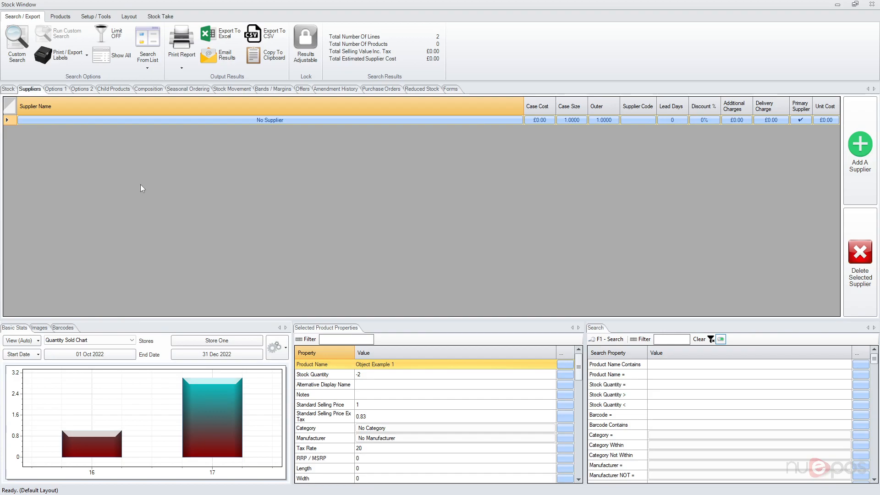
double_click(221, 122)
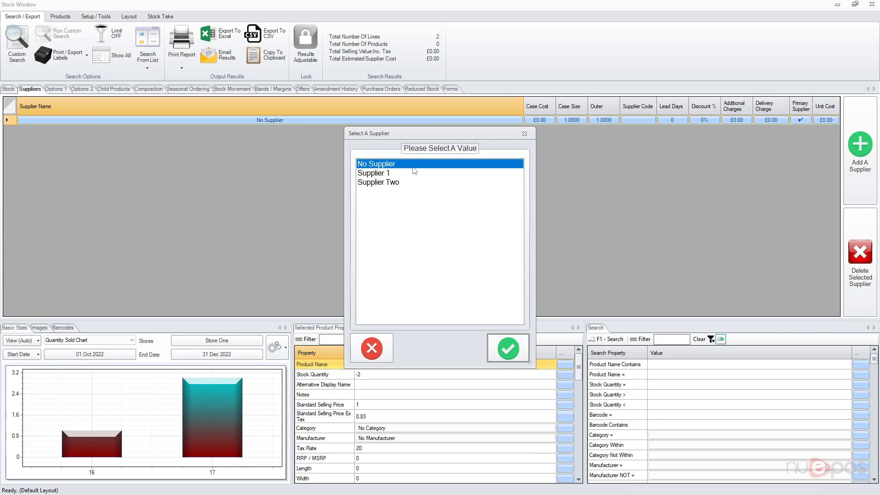
left_click(402, 176)
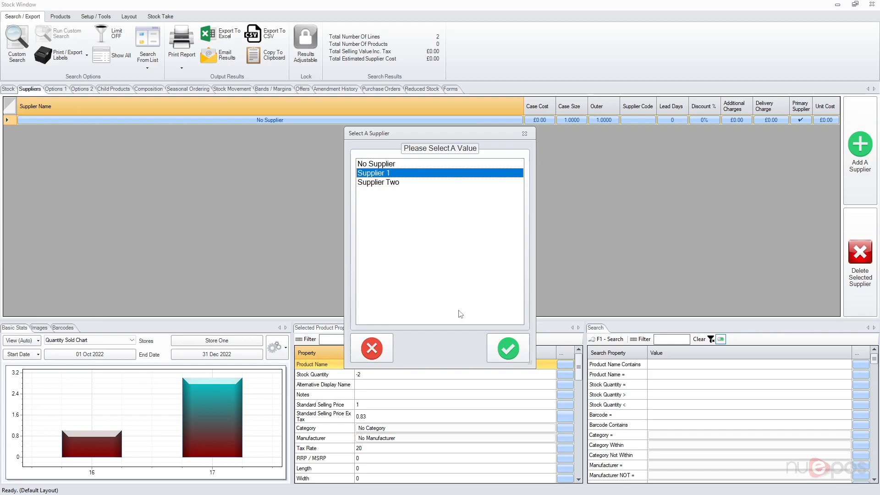
left_click(499, 348)
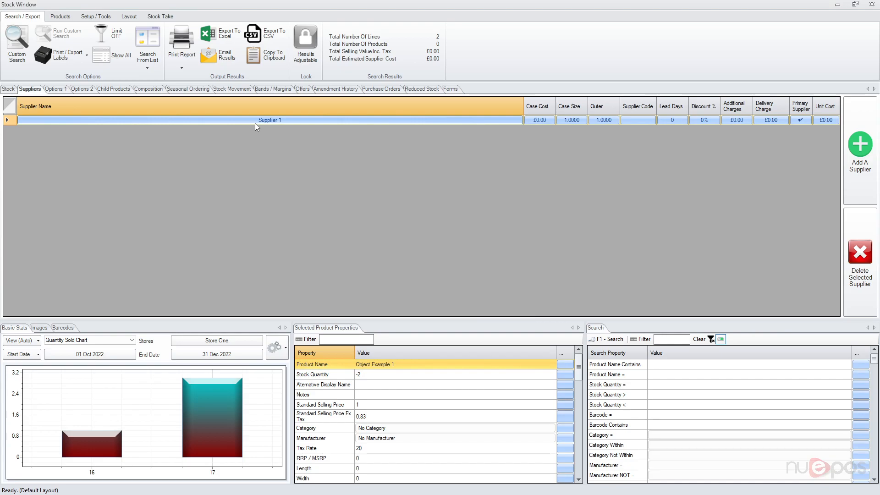
Step: Set Supplier 1's case cost to £10.00 and case size to 24, and check the unit cost
left_click(542, 120)
type("10.00")
key("Return")
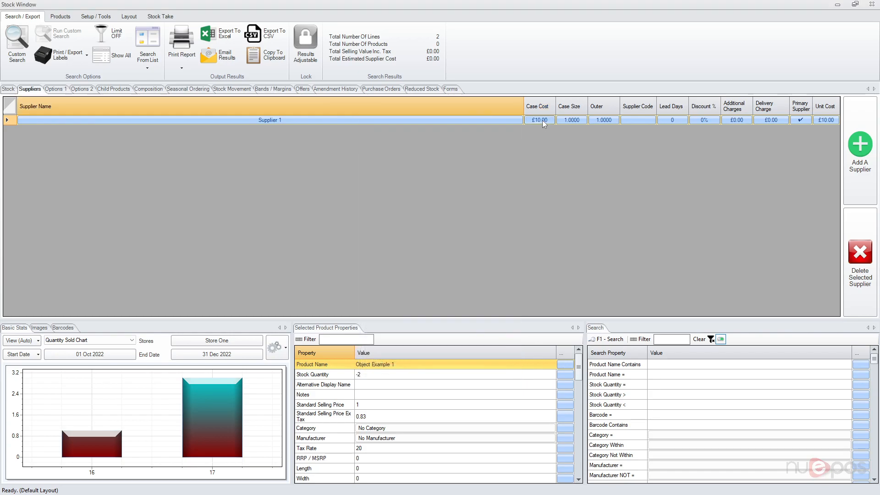
left_click(573, 121)
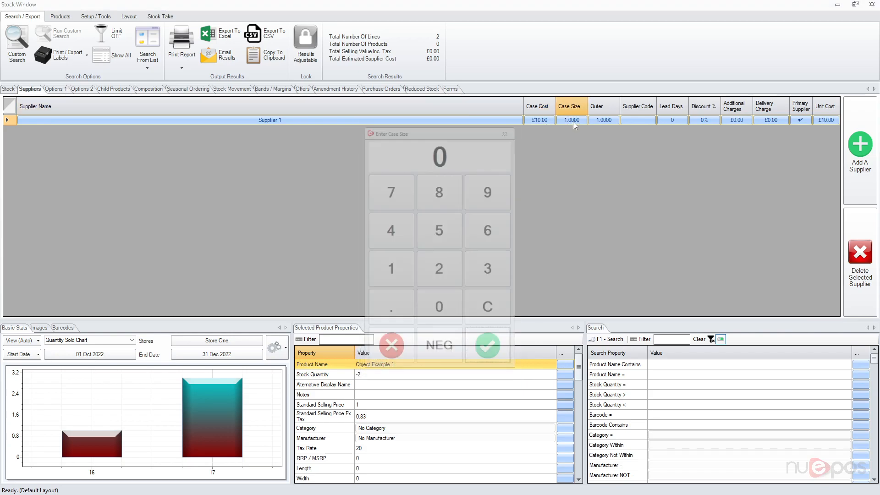
type("24")
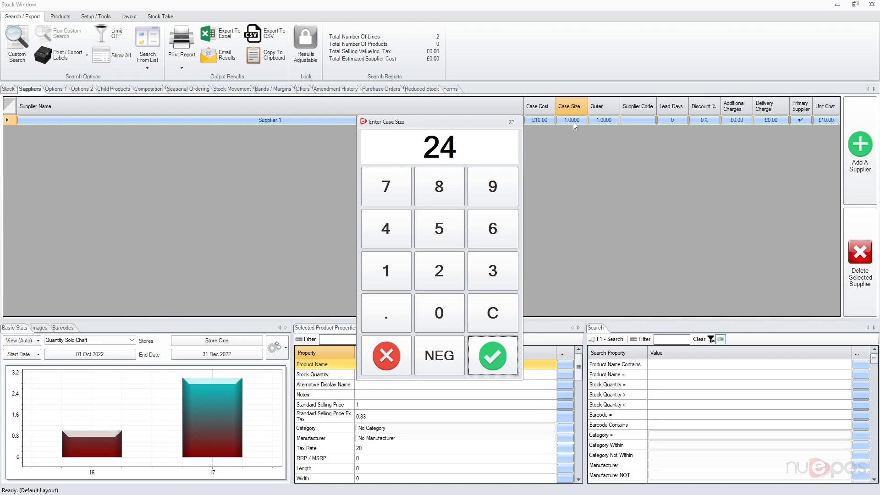
key("Return")
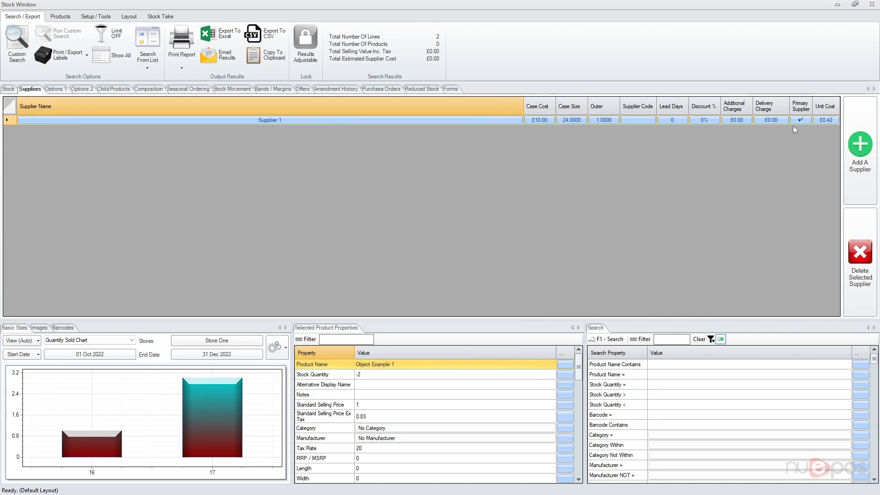
left_click(829, 119)
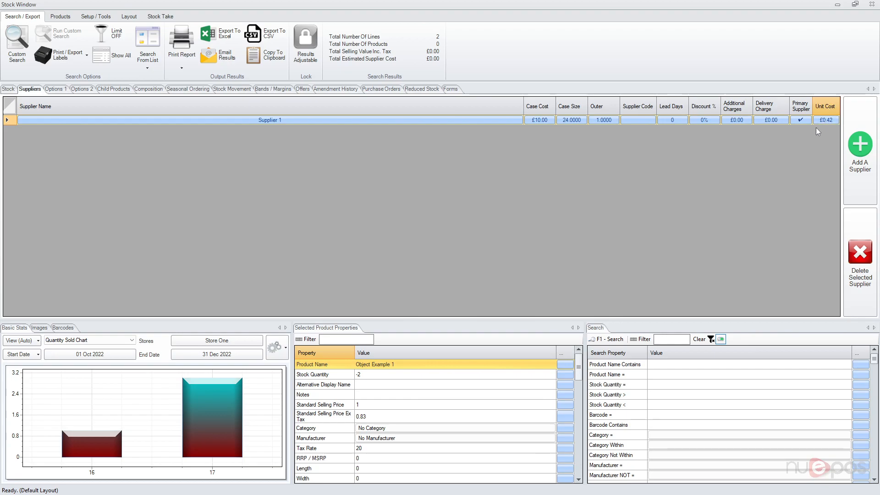
Step: Set Supplier 1's outer quantity to 144 and its supplier code to ABC123
left_click(601, 119)
type("144")
key("Return")
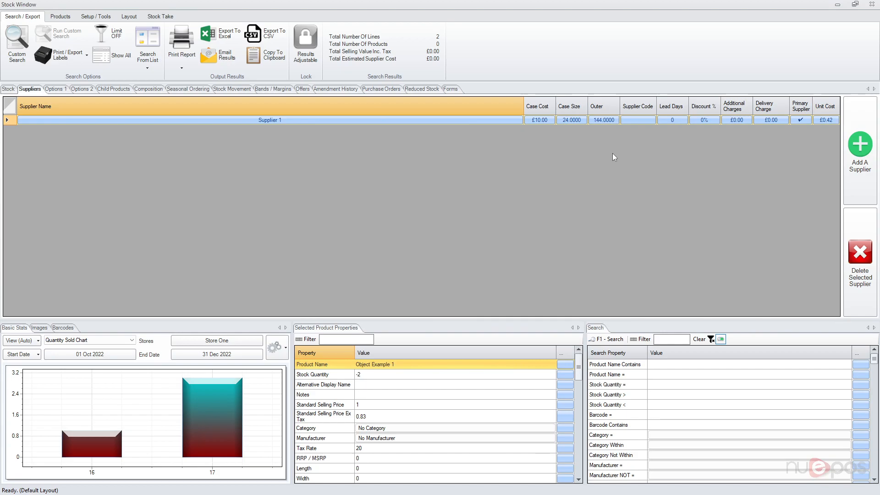
left_click(643, 121)
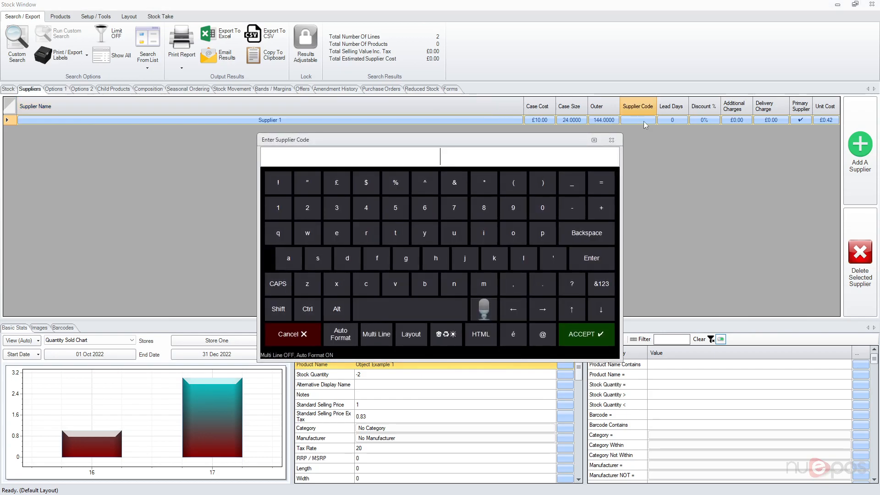
type("ABC123")
key("Return")
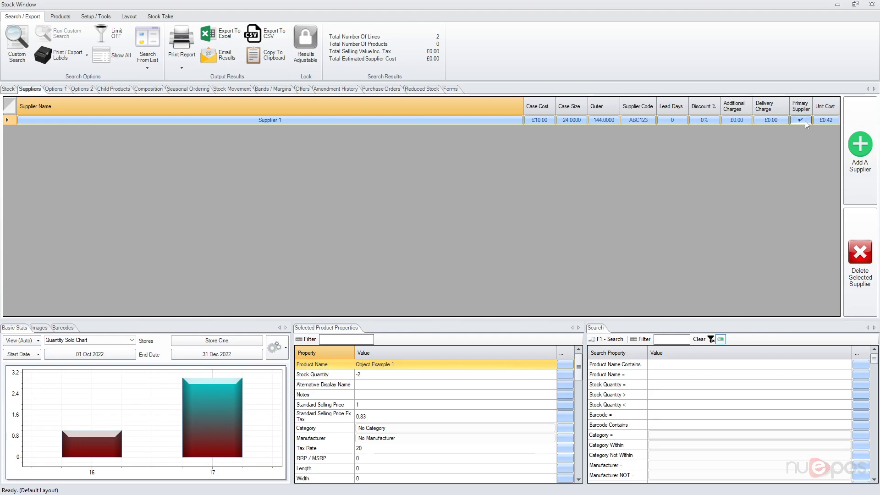
Step: Add a second supplier entry, switching the primary supplier to it and back to Supplier 1
left_click(860, 151)
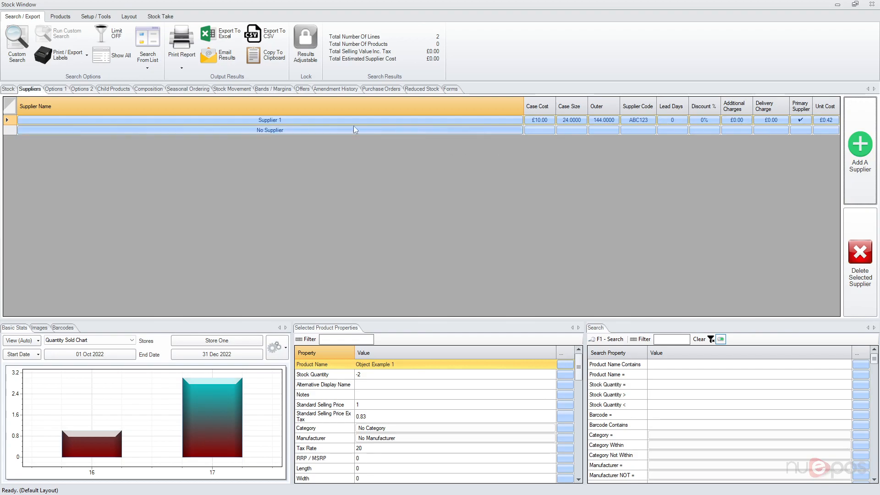
left_click(800, 130)
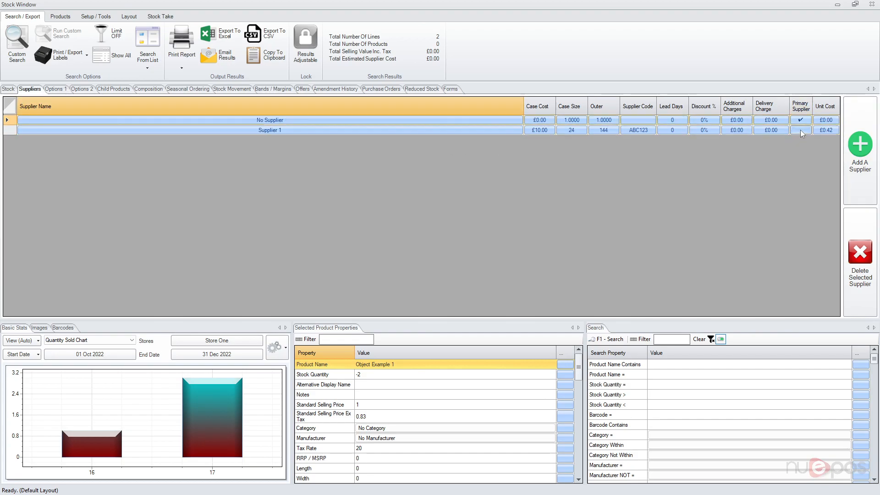
left_click(801, 130)
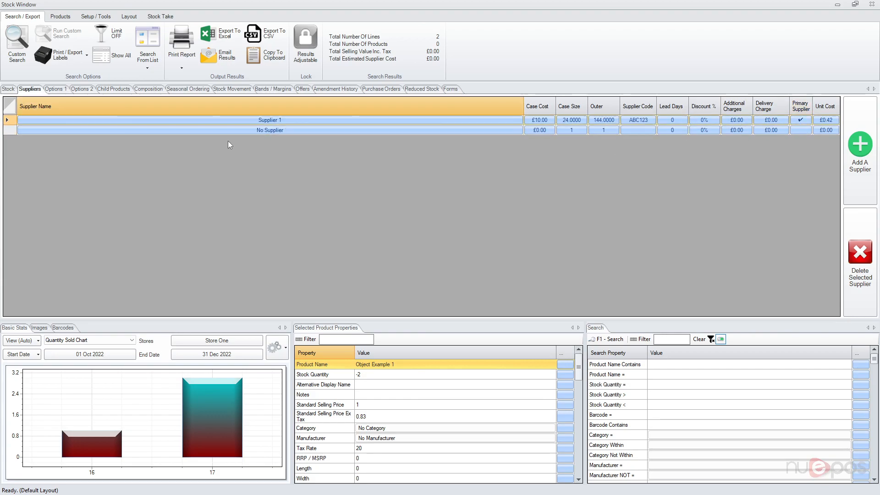
Step: Assign Supplier Two to the second supplier entry and set its case cost to £9.99
left_click(266, 130)
left_click(399, 184)
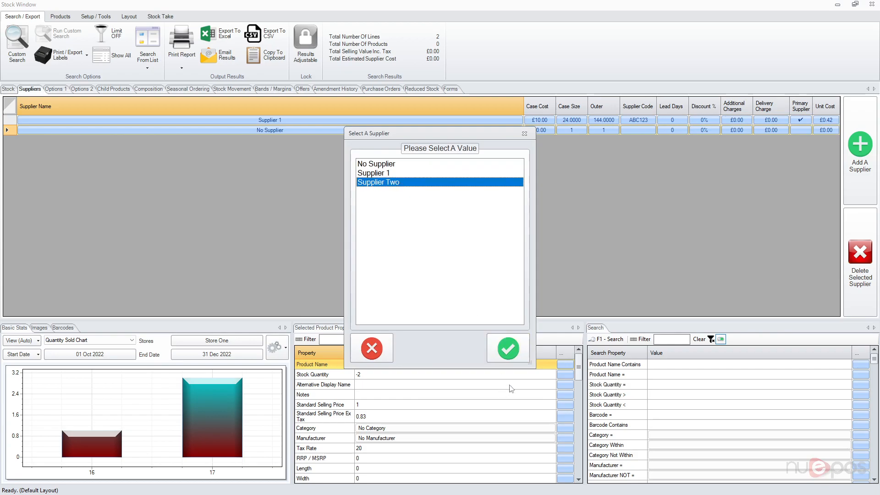
left_click(506, 346)
left_click(541, 130)
type("999")
key("Return")
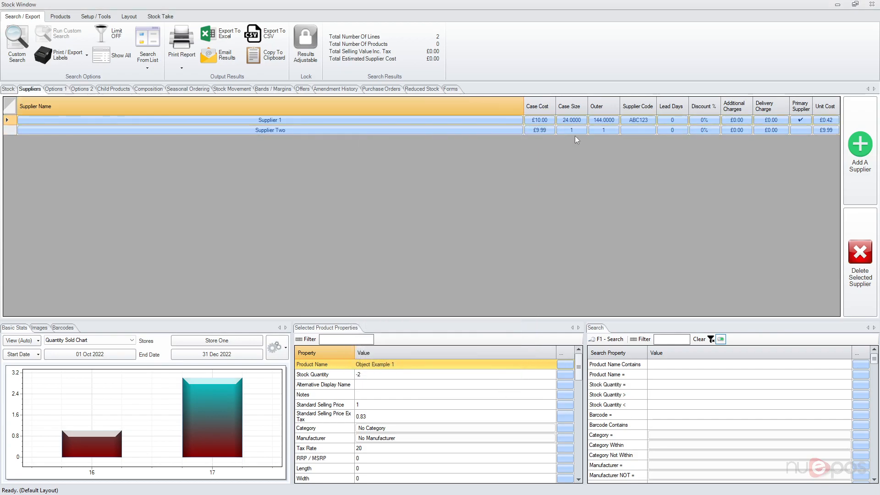
Step: Set Supplier Two's case size to 24 and its outer quantity to 144
left_click(576, 131)
type("24")
key("Return")
left_click(601, 130)
type("144")
key("Return")
Step: Enter DEF456 as the supplier code for Supplier Two
left_click(640, 131)
type("DEF456")
key("Return")
left_click(509, 130)
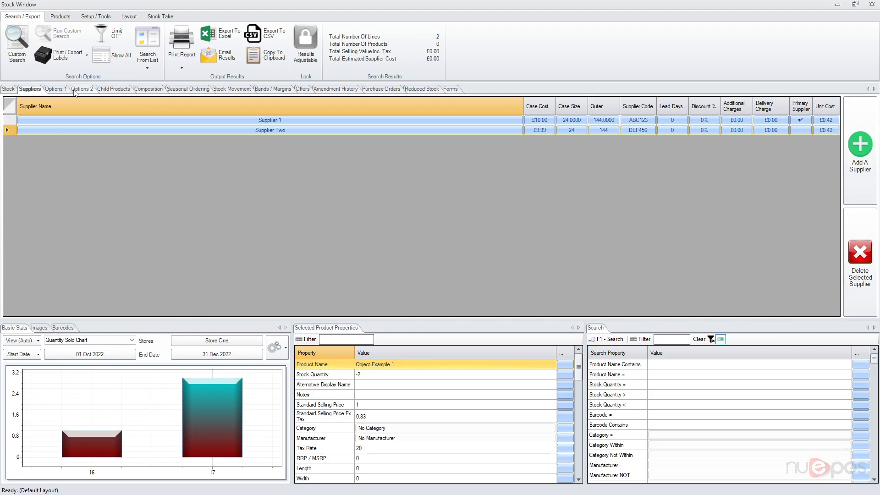
Step: Return to the stock list and check the primary supplier details of Object Example 1
left_click(8, 89)
left_click(343, 136)
left_click(344, 129)
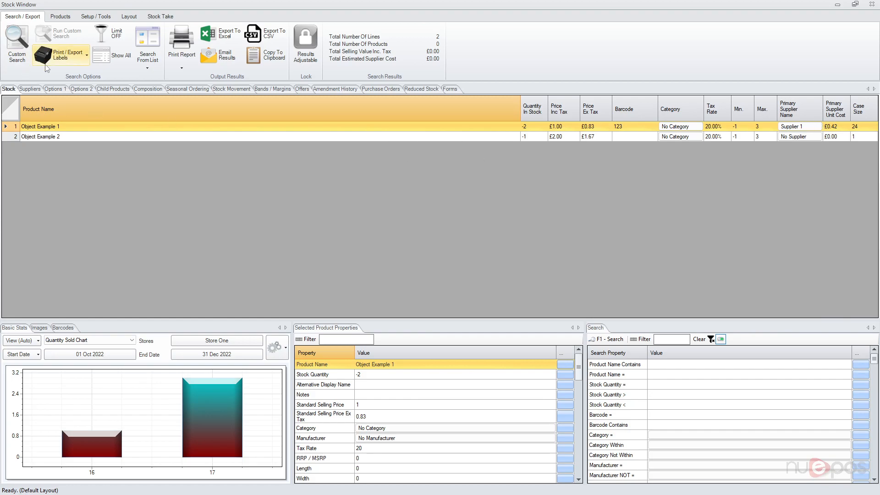
Step: Open Object Example 1 for editing, review its supplier list and primary details, and close it without saving
left_click(61, 19)
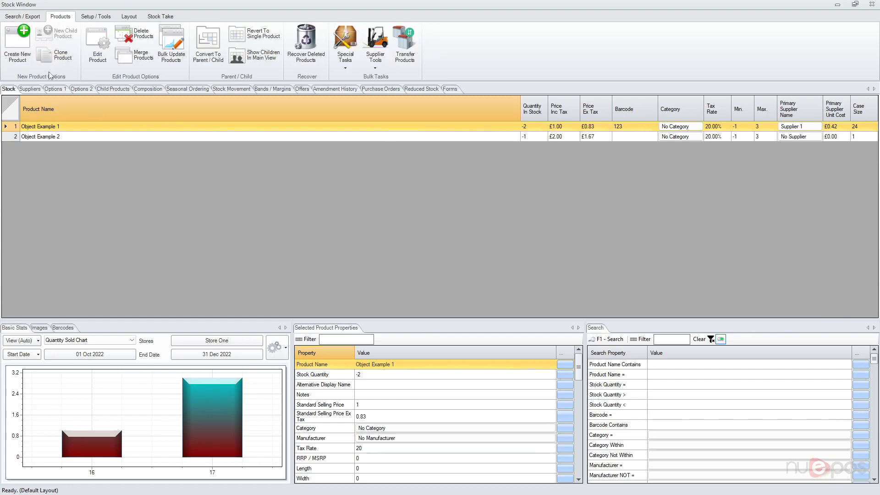
left_click(30, 89)
left_click(8, 90)
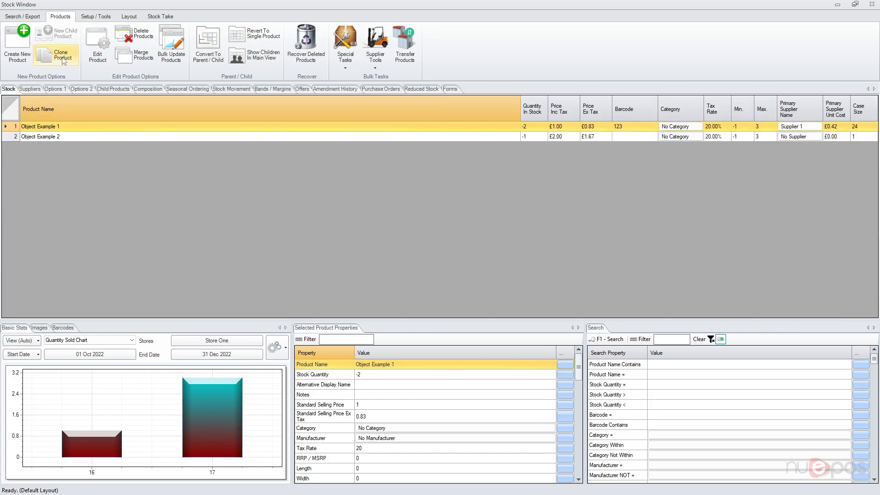
left_click(100, 71)
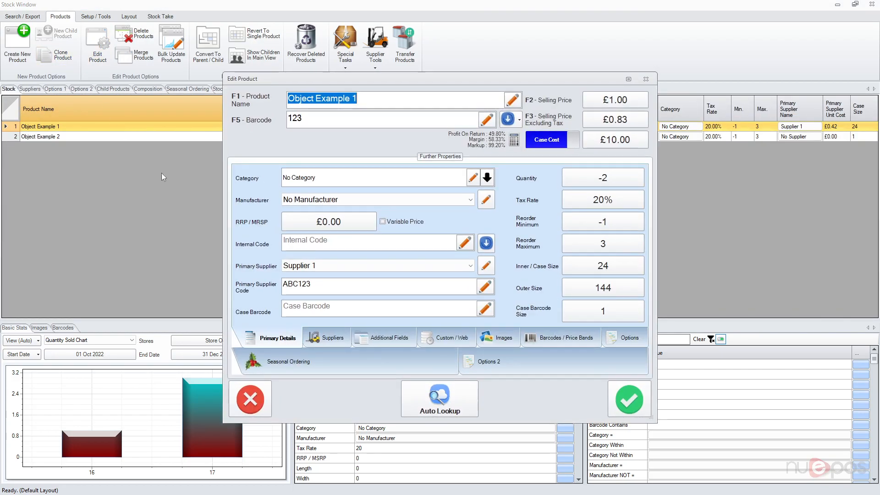
left_click(333, 338)
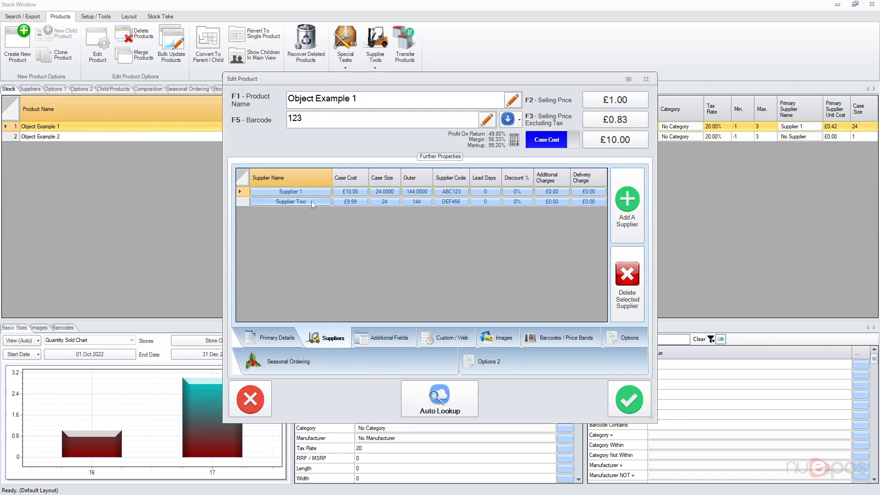
left_click(275, 338)
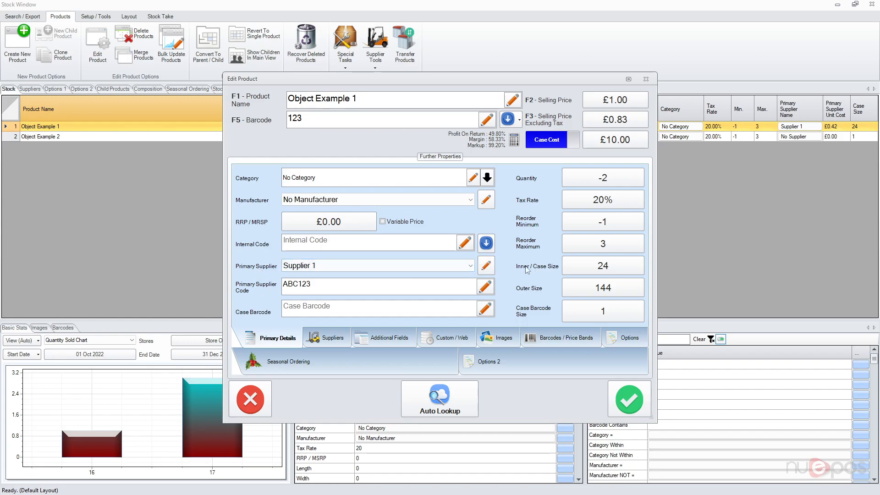
left_click(324, 340)
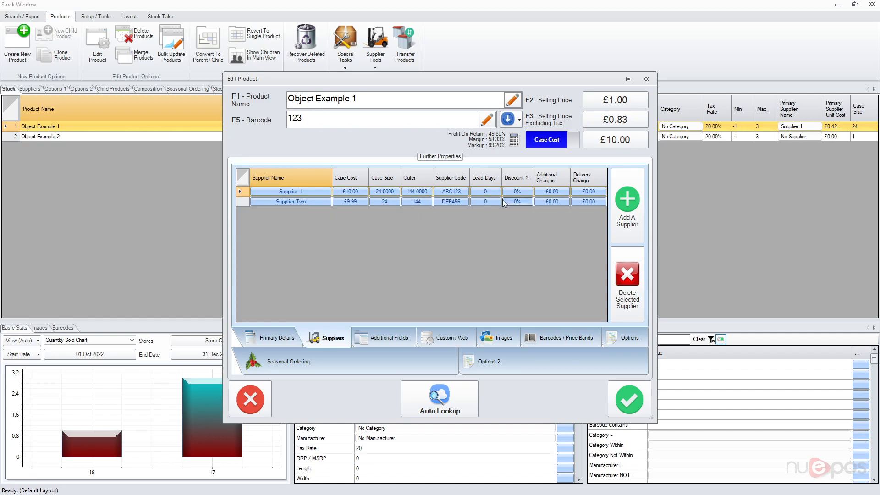
left_click(272, 338)
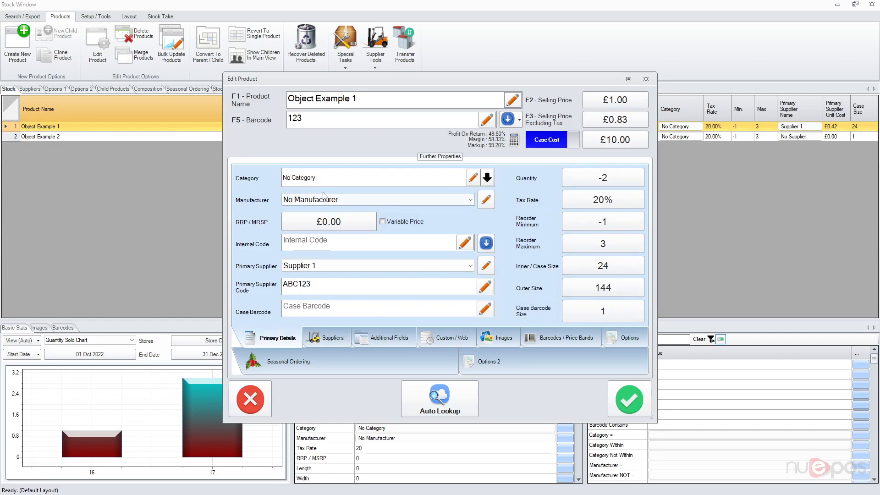
left_click(251, 398)
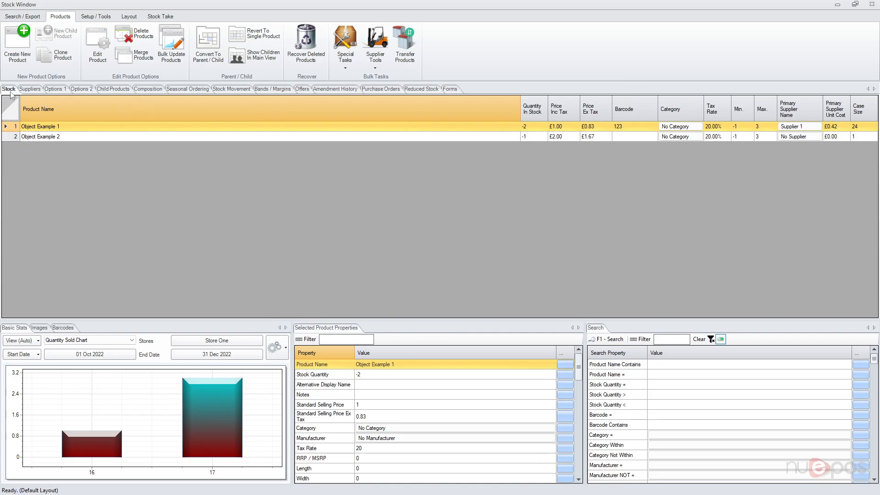
Step: Select both products, view the suppliers offered by Make Primary Supplier For Selected, and cancel the choice
left_click(375, 42)
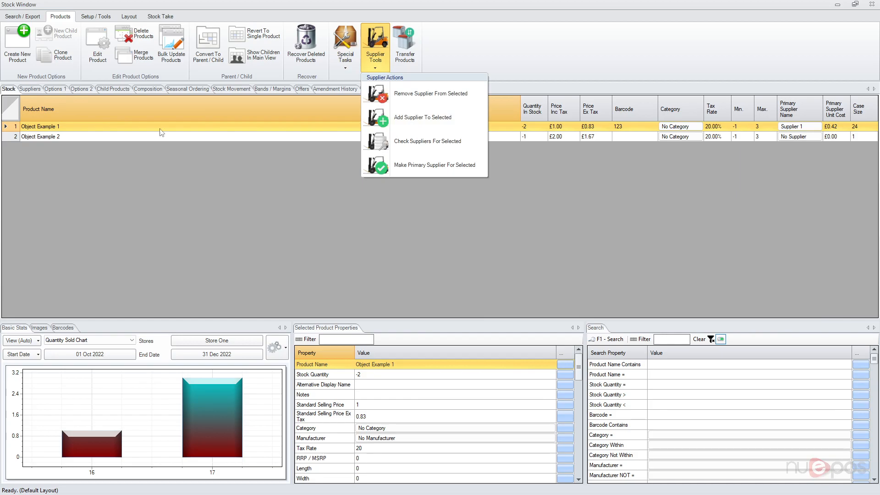
left_click(178, 127)
left_click(180, 136, "shift")
left_click(375, 43)
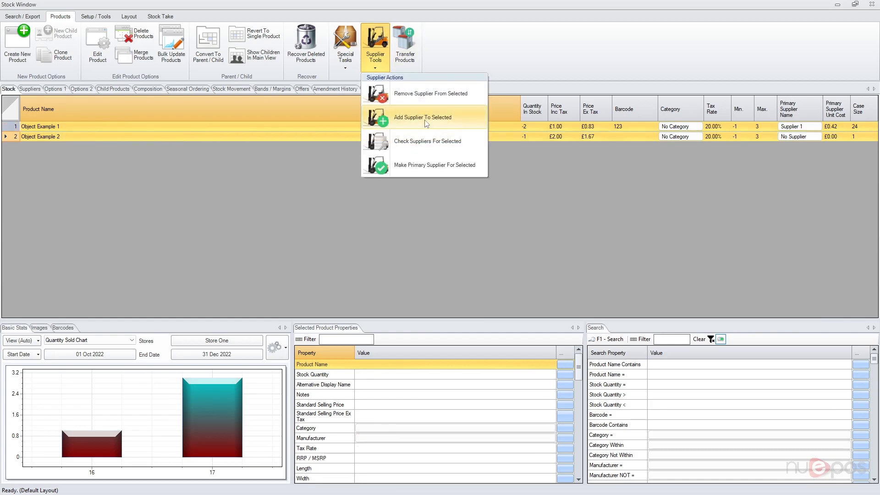
left_click(435, 170)
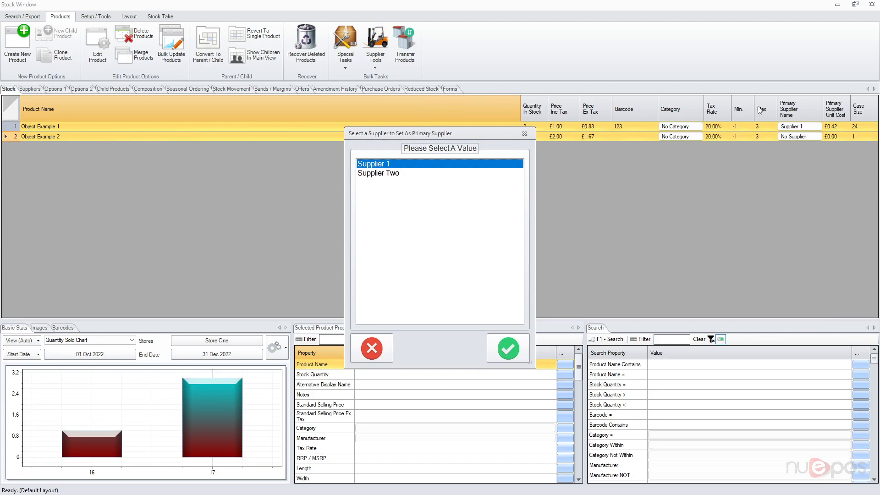
left_click(390, 351)
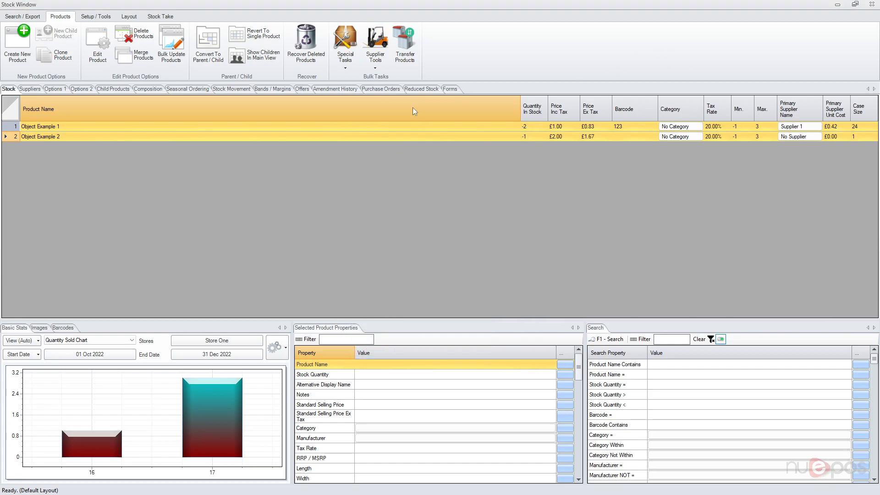
left_click(375, 56)
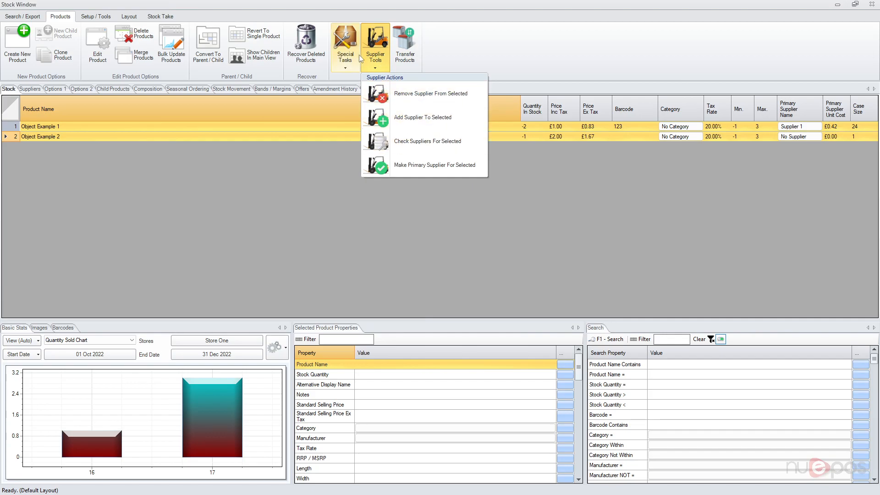
left_click(347, 50)
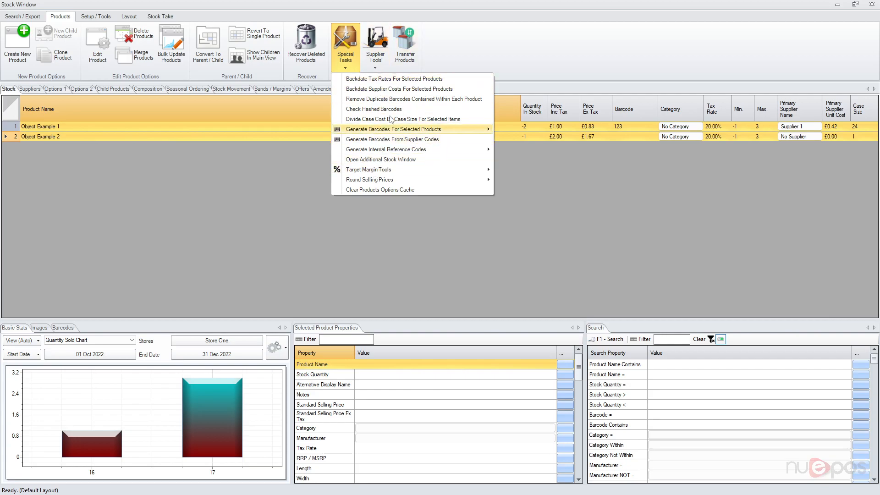
left_click(312, 188)
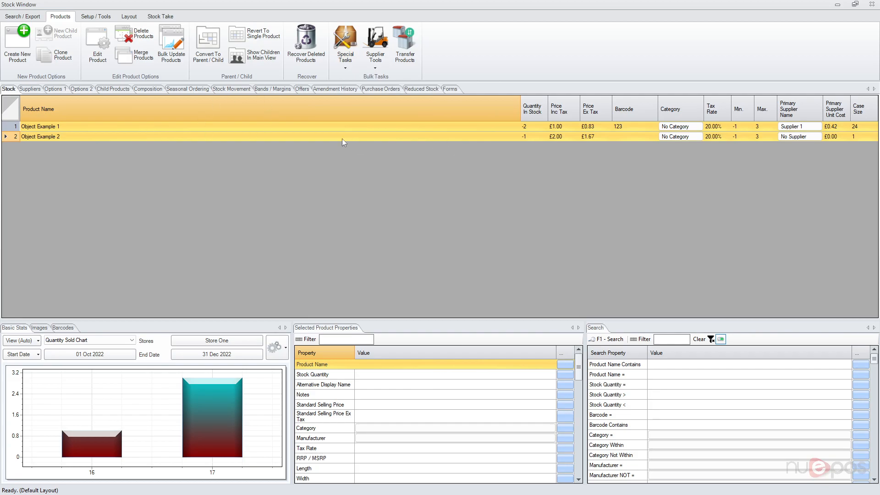
Step: Return to the search and export options and close the stock window
left_click(40, 18)
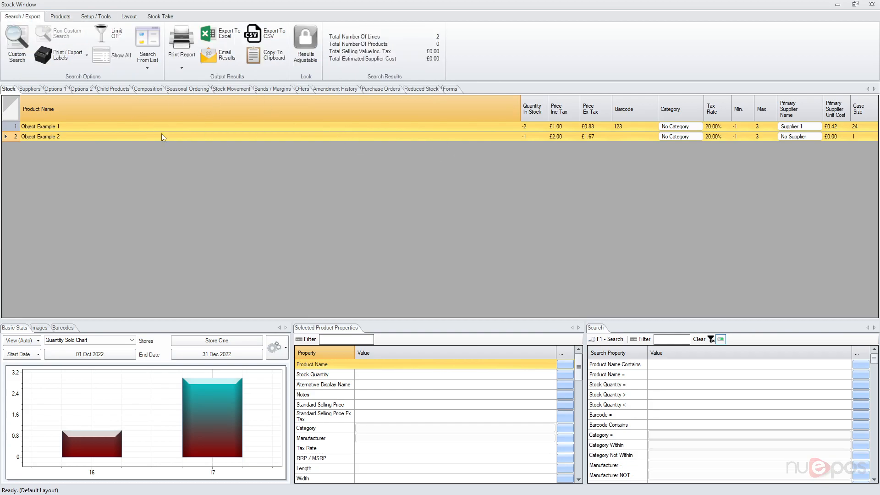
left_click(869, 6)
left_click(861, 69)
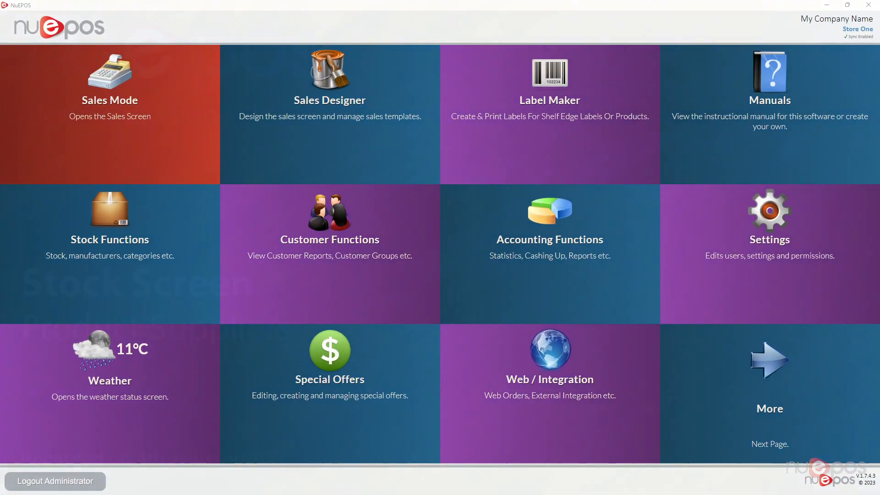